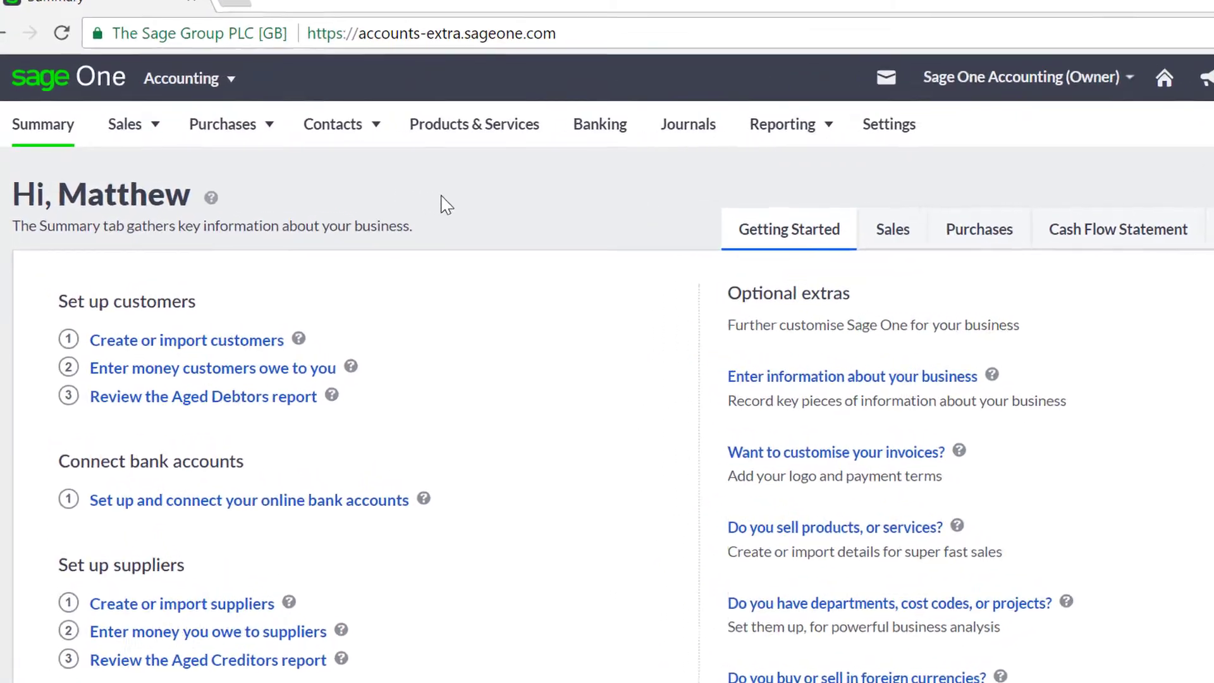
From Sales > Quotes & Estimates, begin a new blank sales quote
click(204, 115)
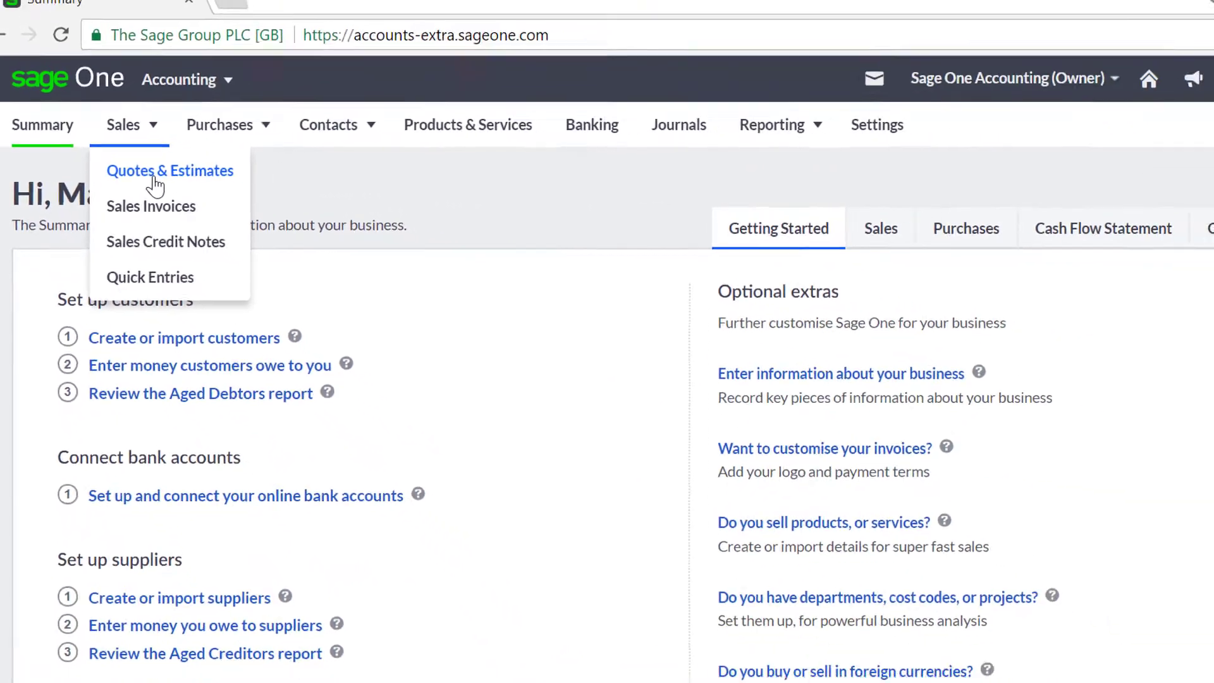
click(155, 184)
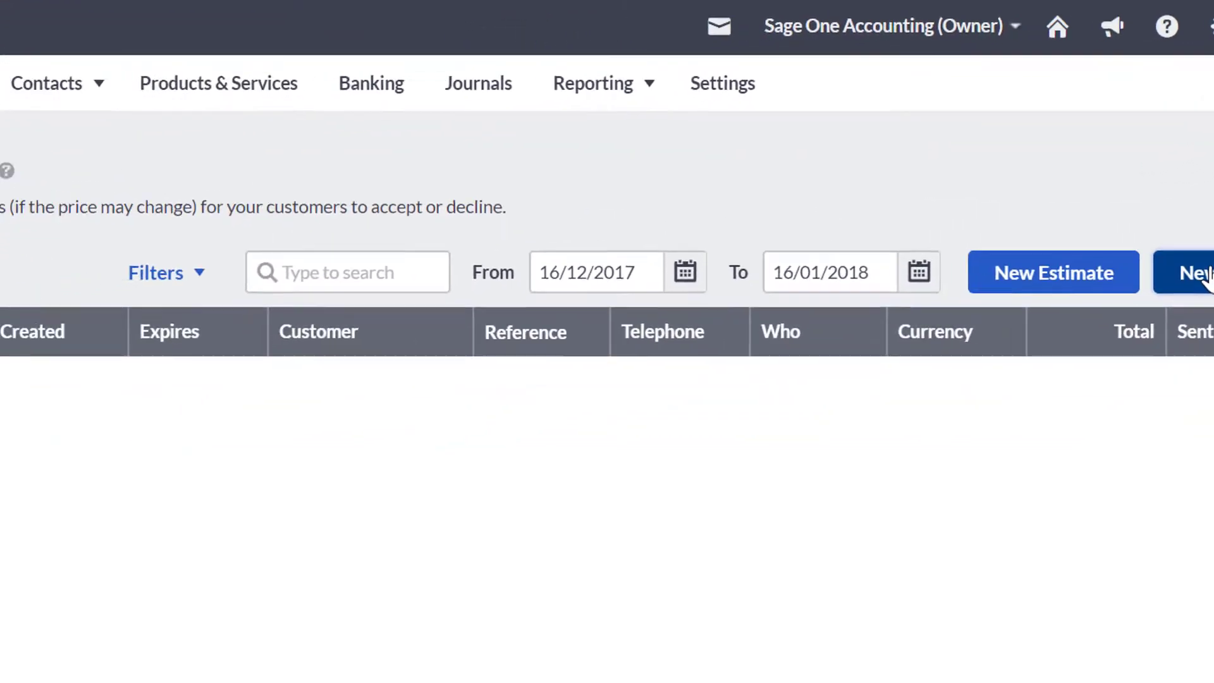
click(1205, 278)
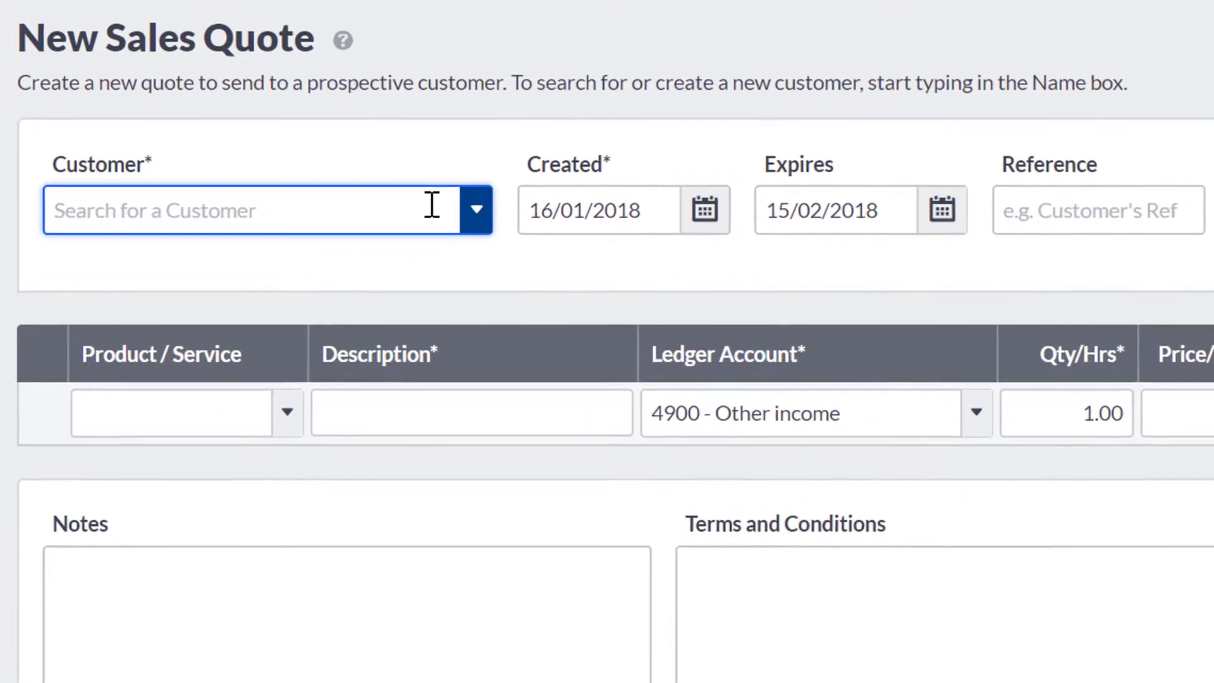
Choose Reichel-Nicolas as customer and set the created date to 31/01/2018, expiring 02/03/2018
click(475, 215)
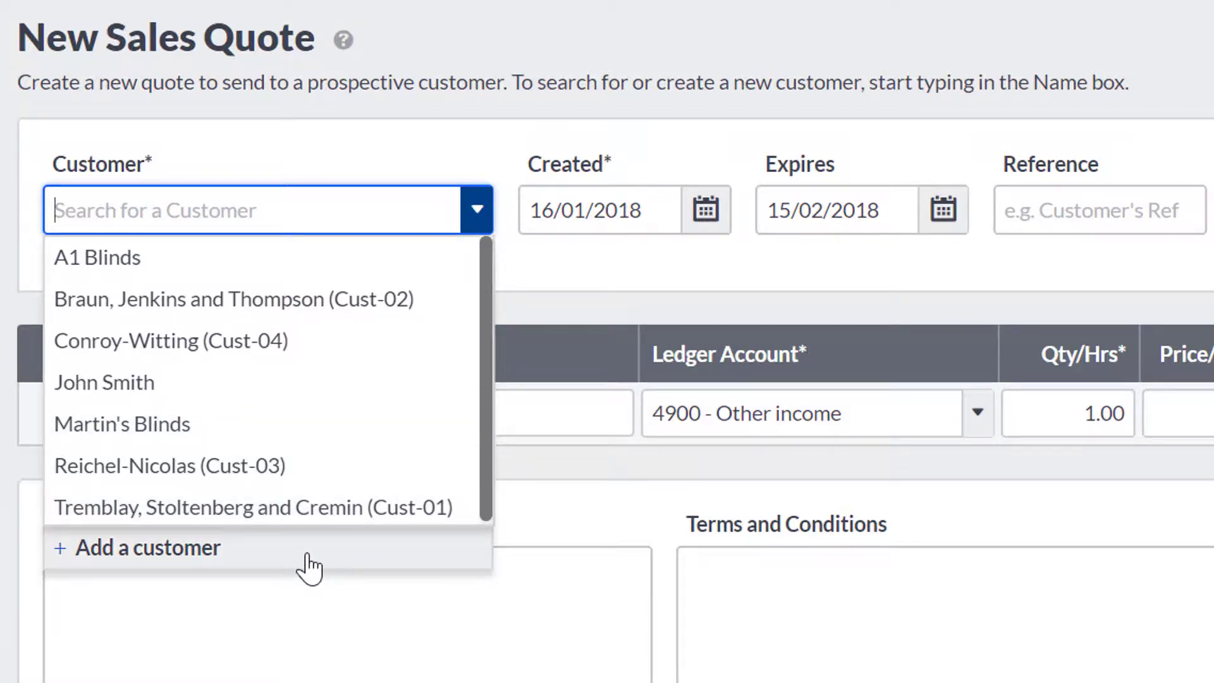
click(309, 481)
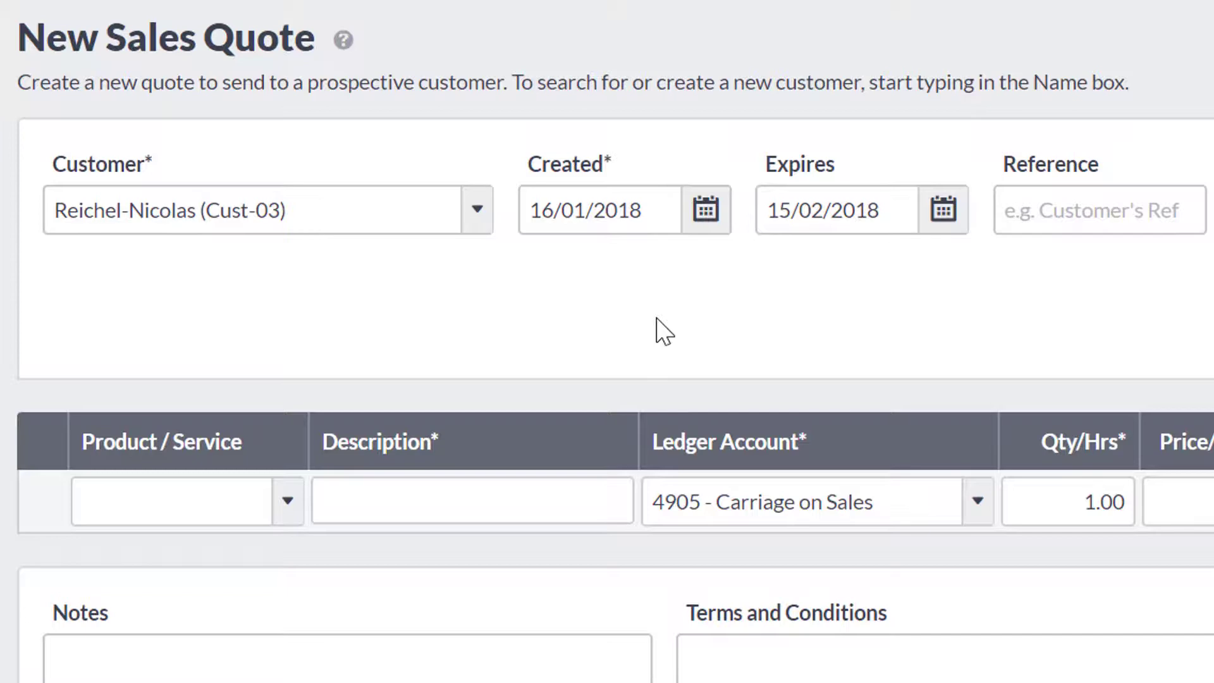
click(662, 227)
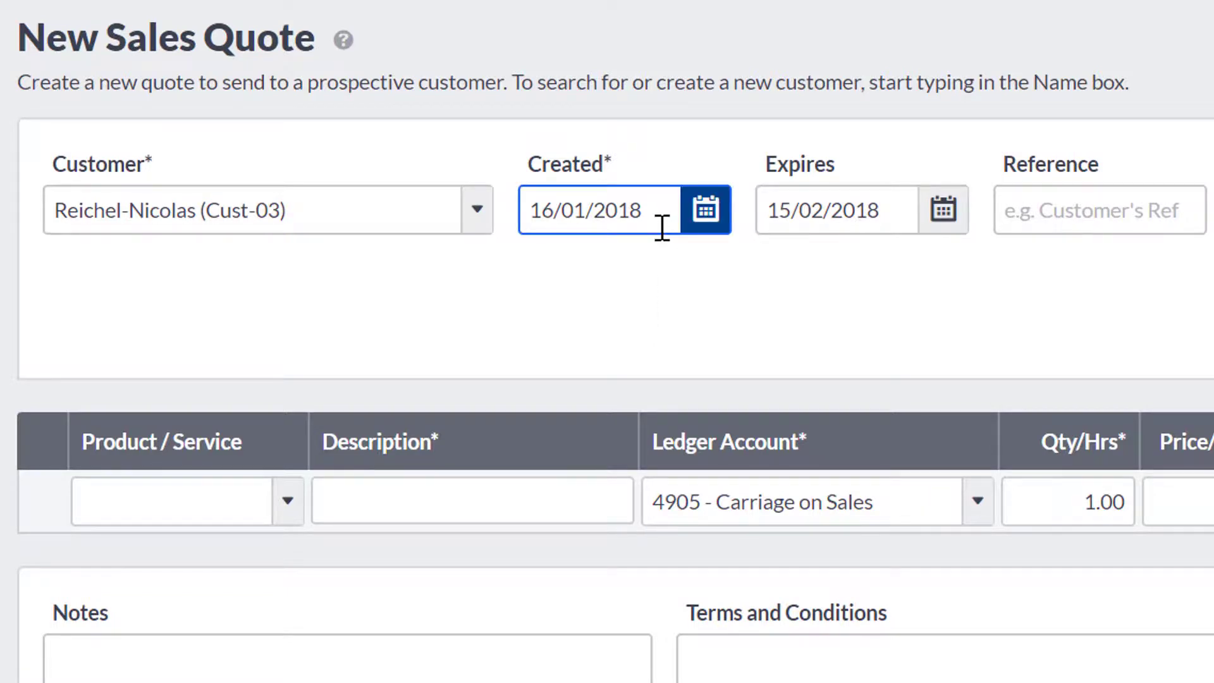
click(662, 227)
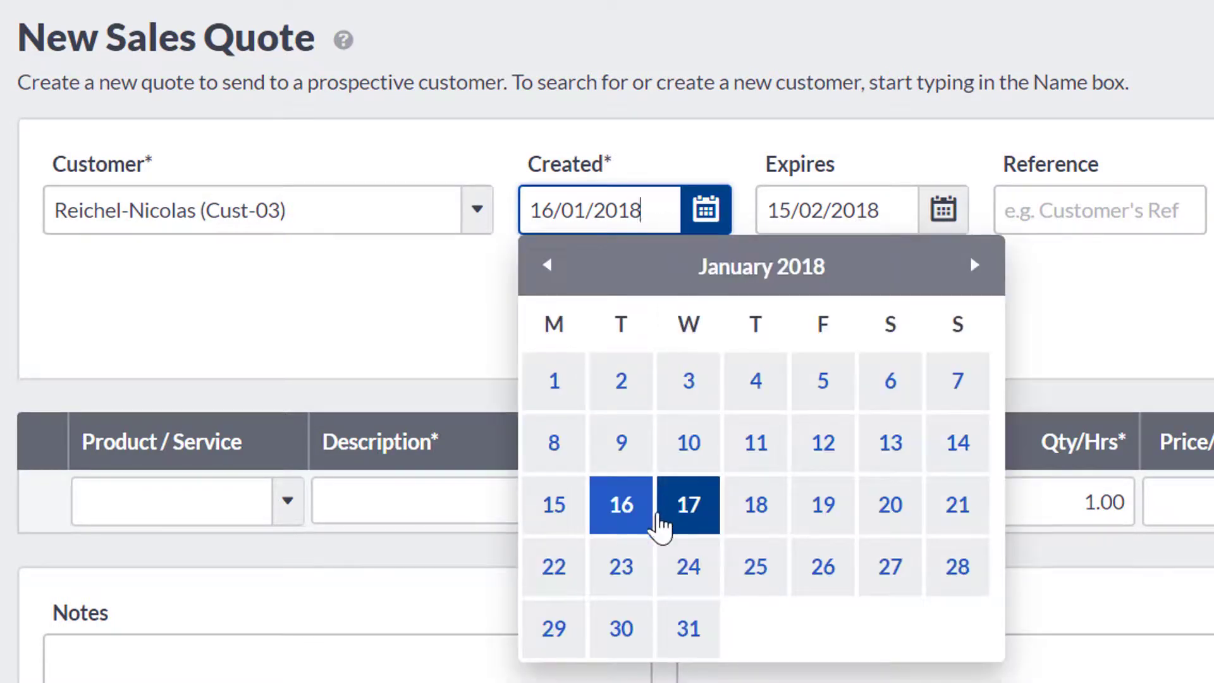
click(681, 633)
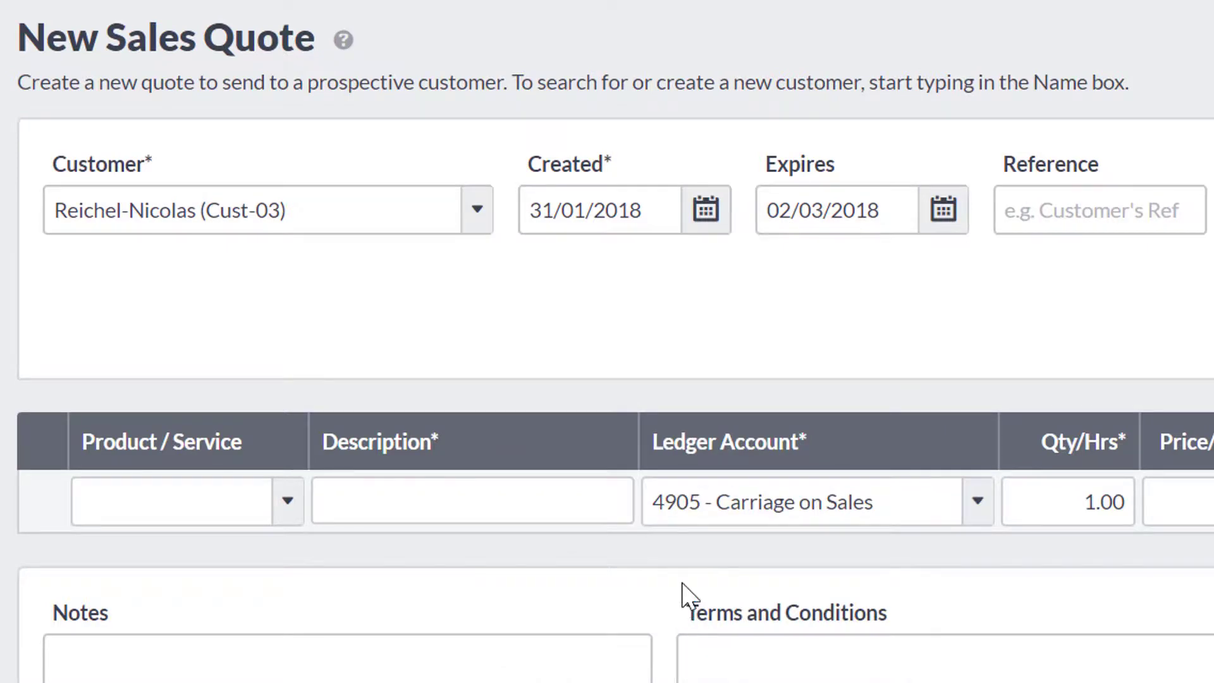
click(806, 218)
click(1056, 226)
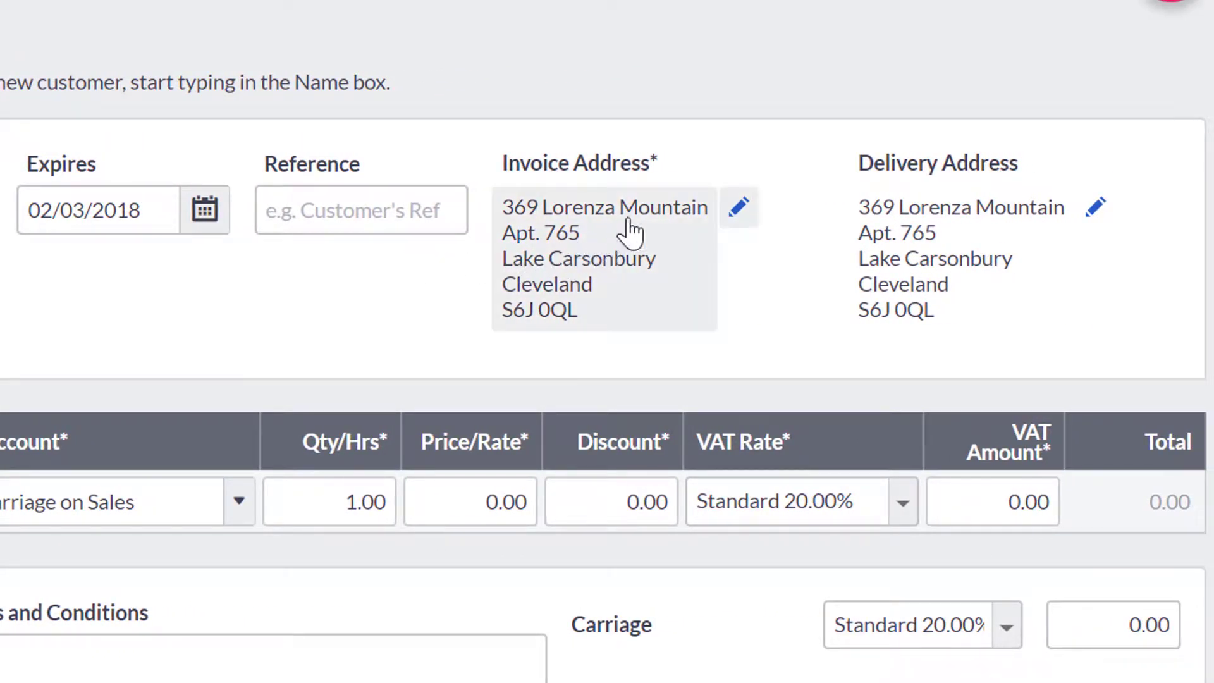
click(745, 213)
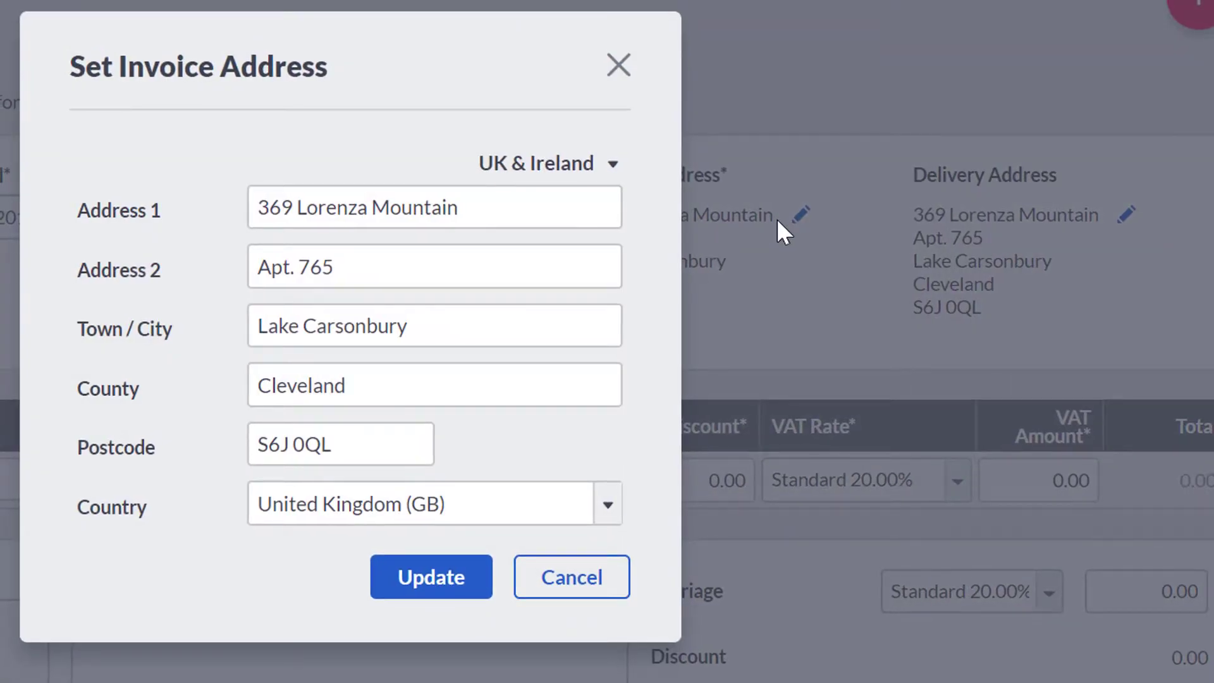
click(567, 590)
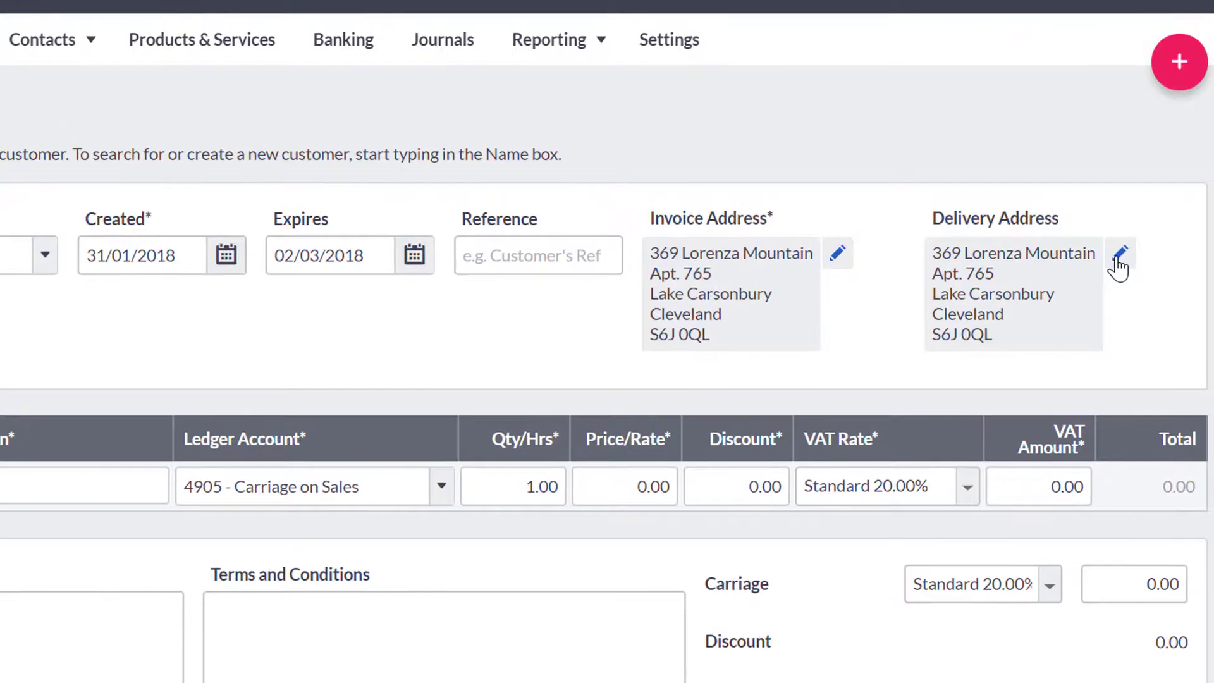
click(1118, 256)
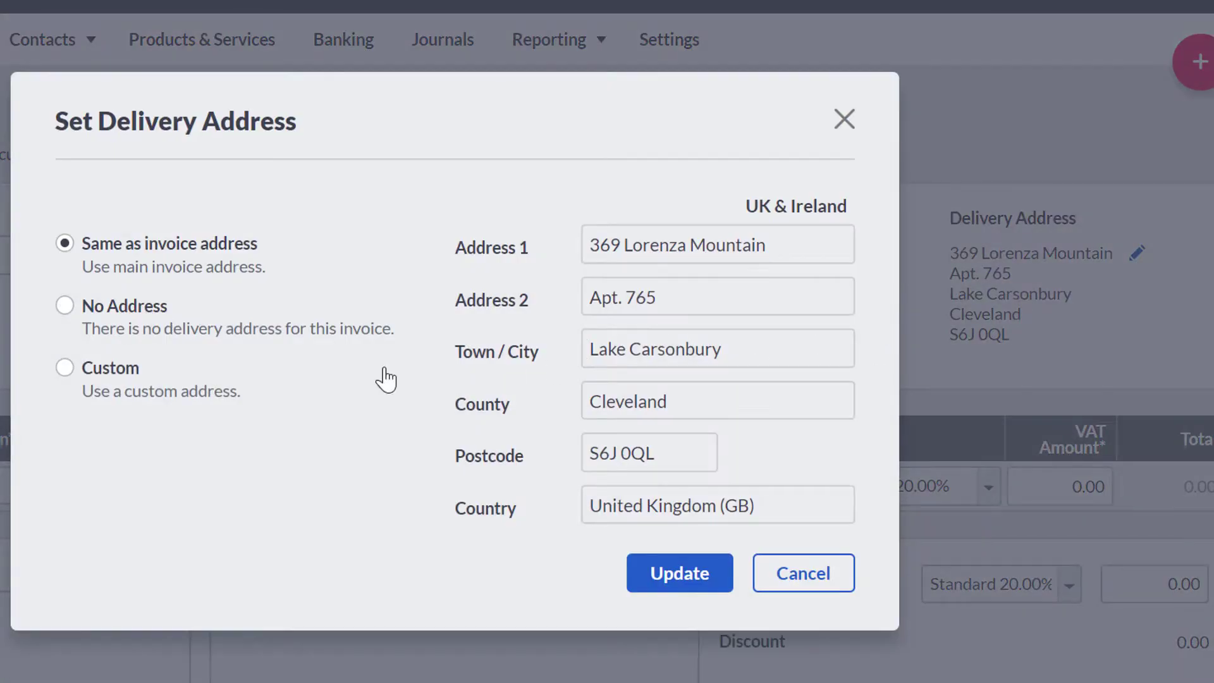
click(125, 372)
click(640, 250)
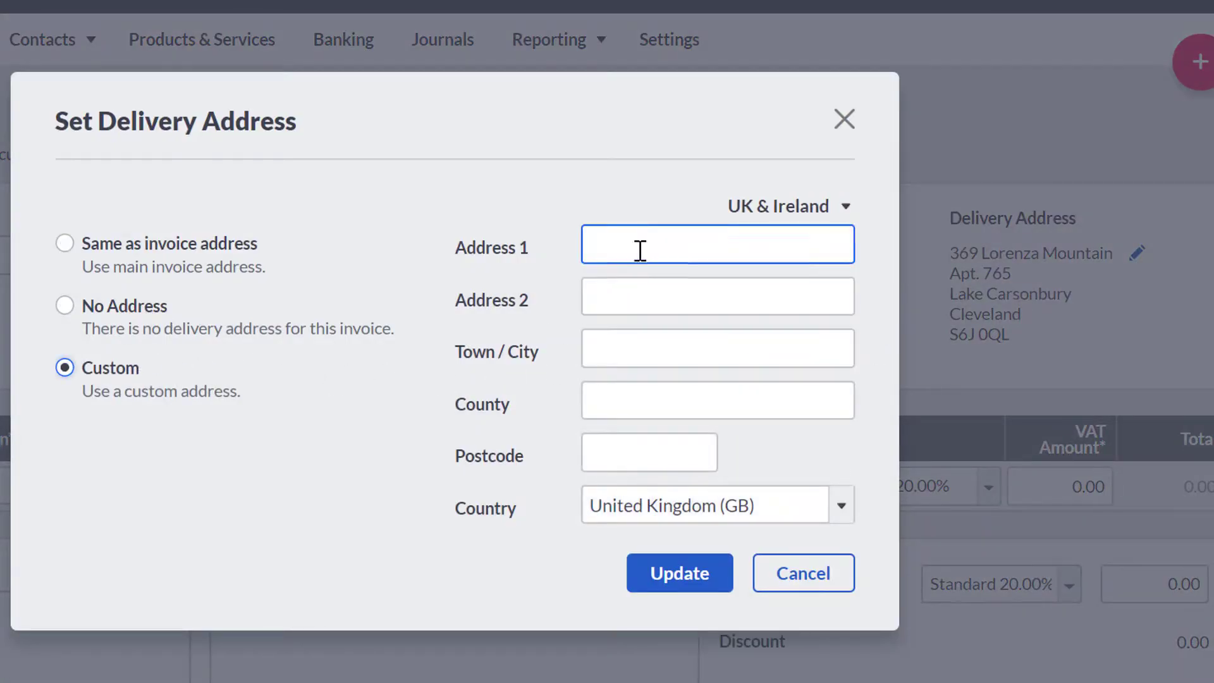
click(807, 580)
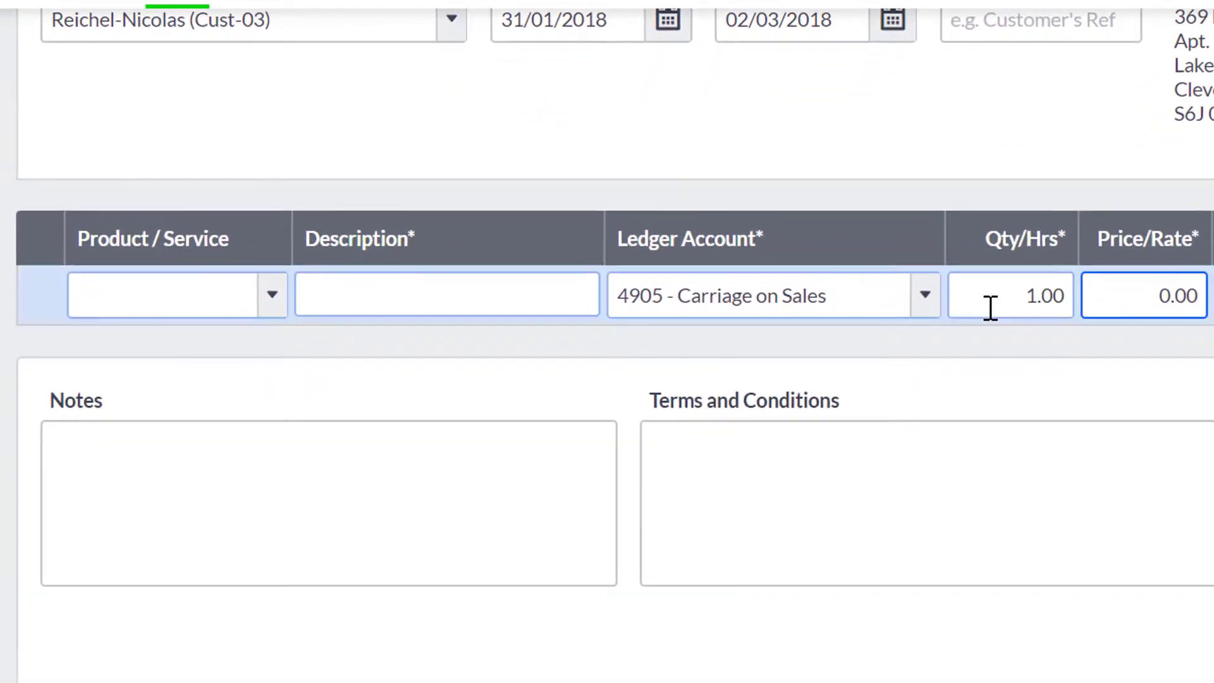
Put Bracket (BRA001) on the first line: 1 at 10.00 plus 2.00 VAT, 12.00 total
click(193, 282)
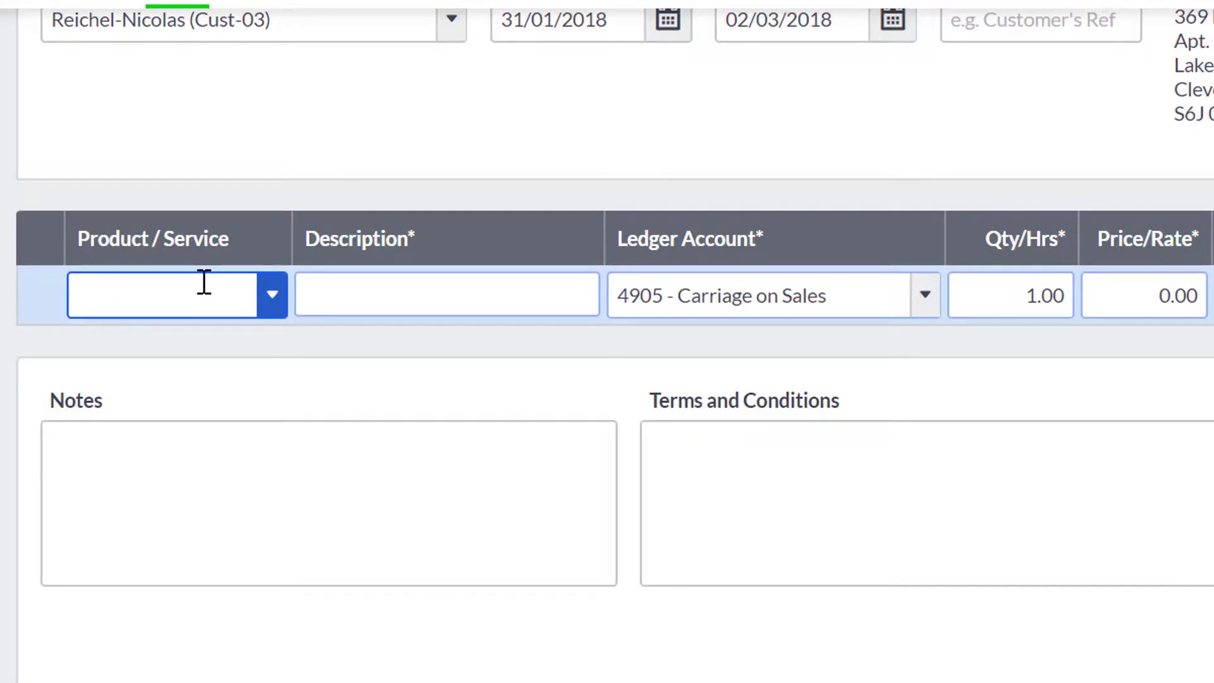
click(247, 296)
text(Br)
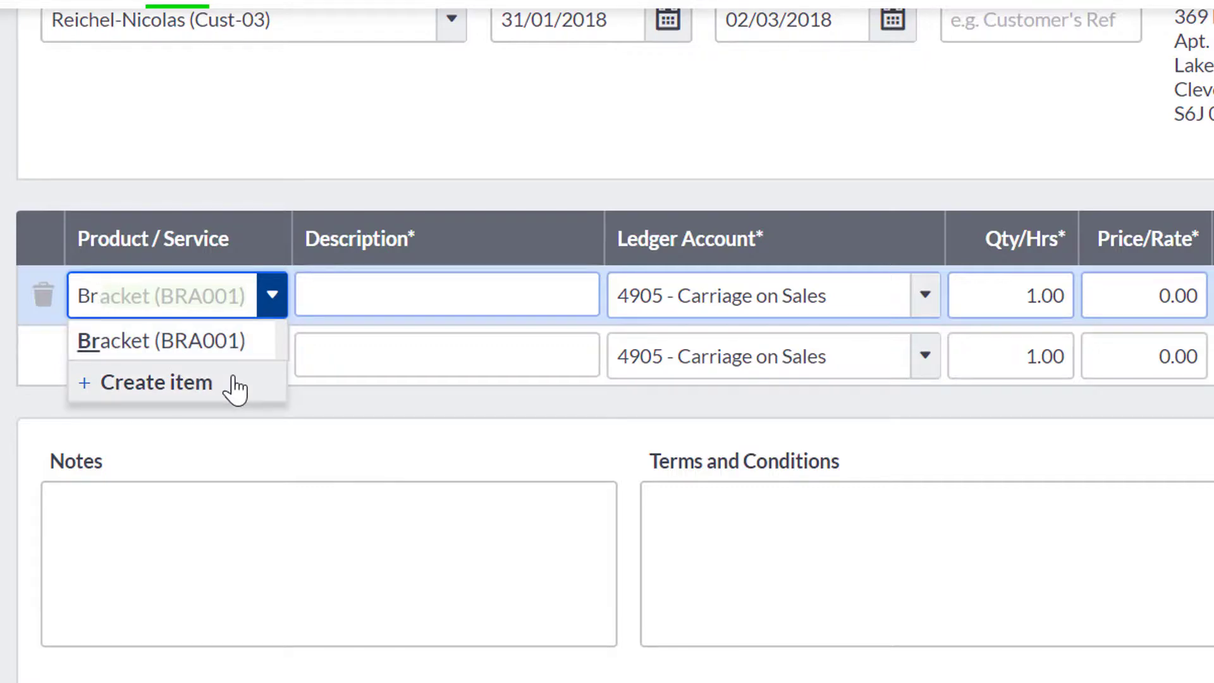
click(229, 349)
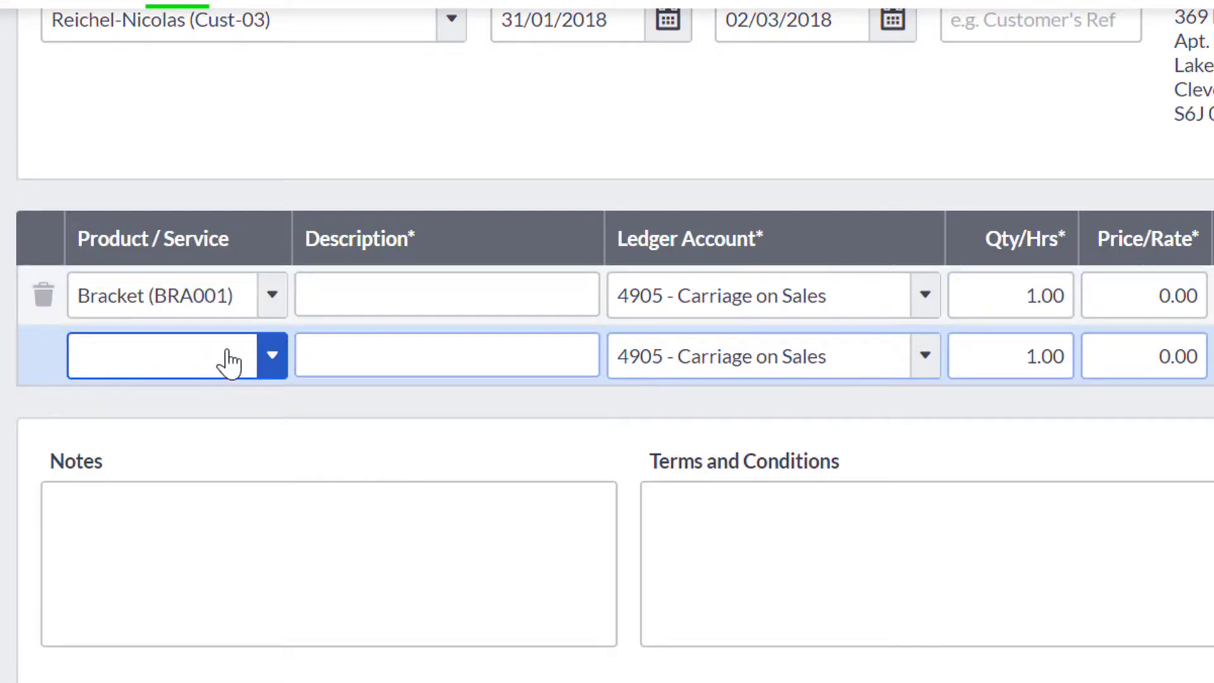
click(412, 306)
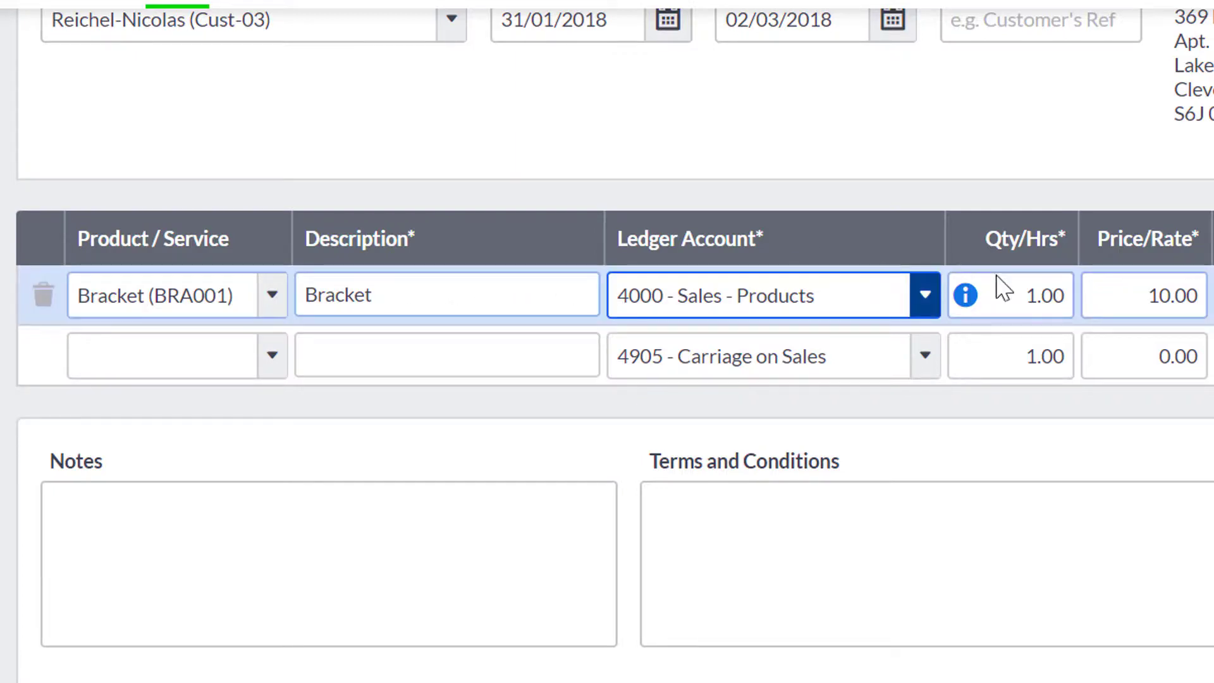
mouse_move(1029, 278)
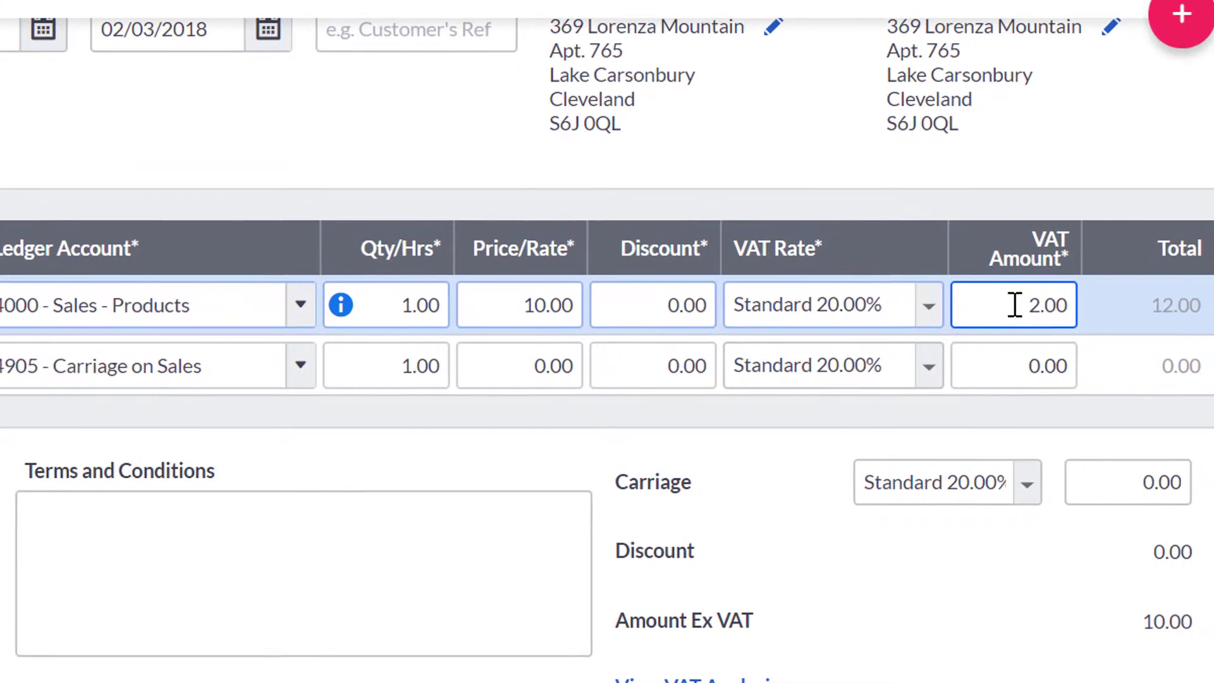
key(Tab)
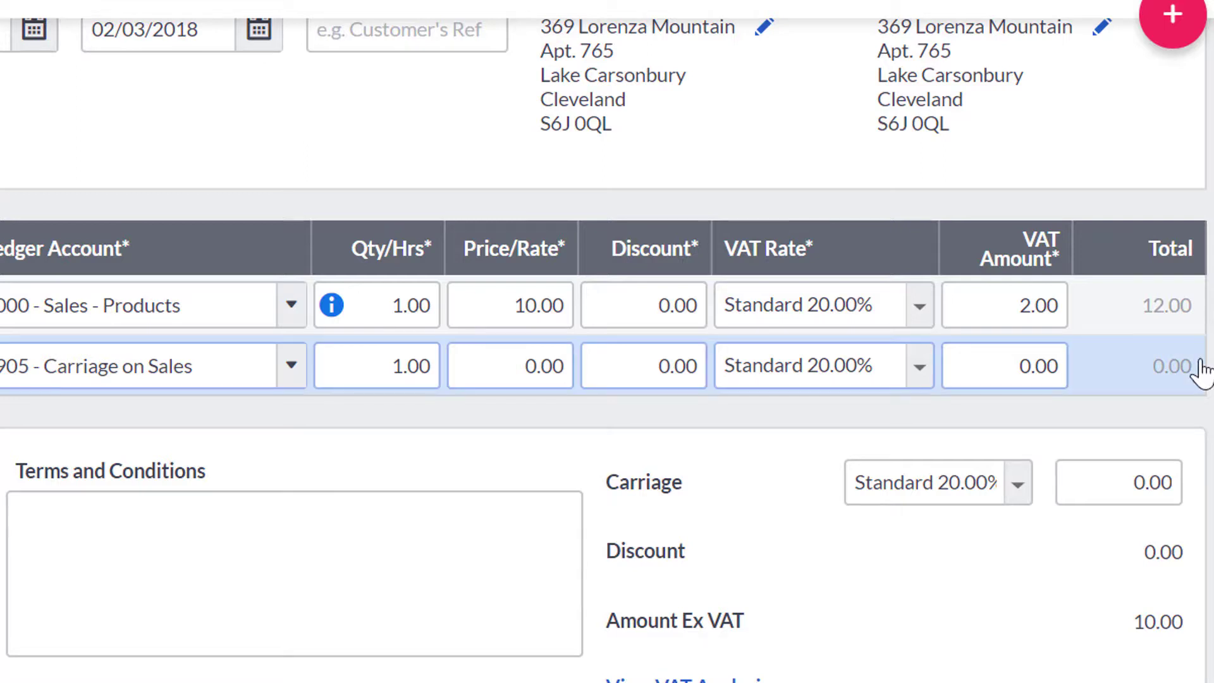
Enter 2.5 as the carriage charge, bringing the quote total to 15.00
scroll(1201, 367, down, 3)
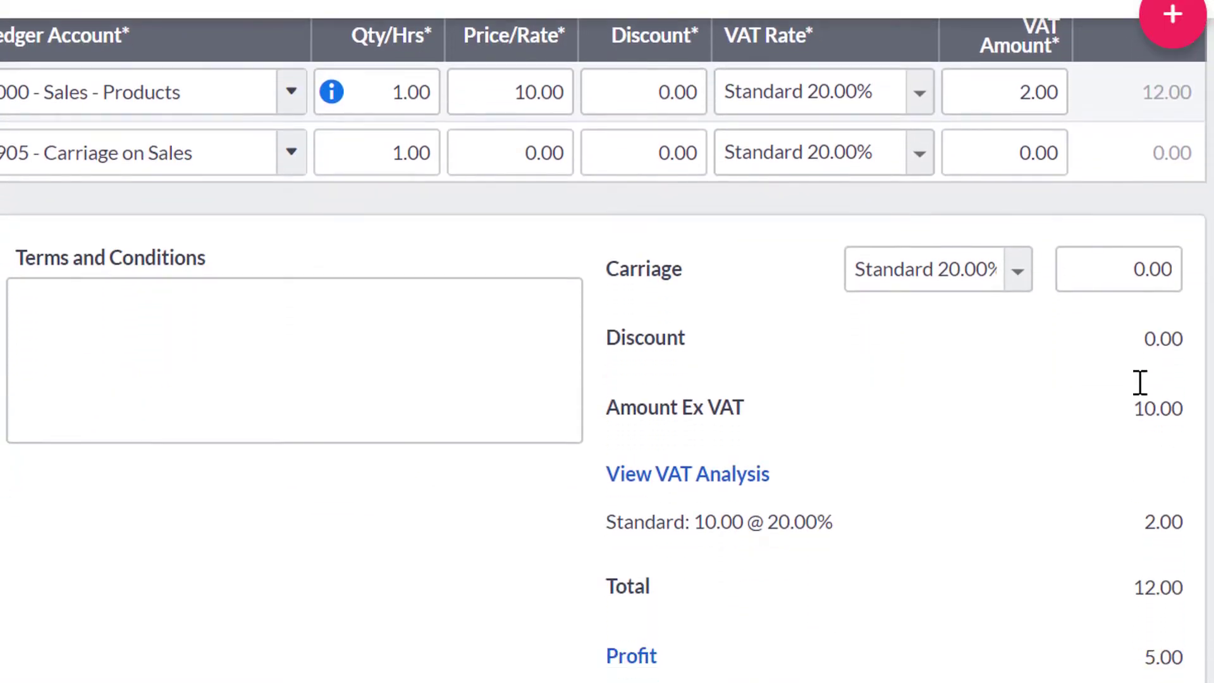
click(1090, 274)
text(2)
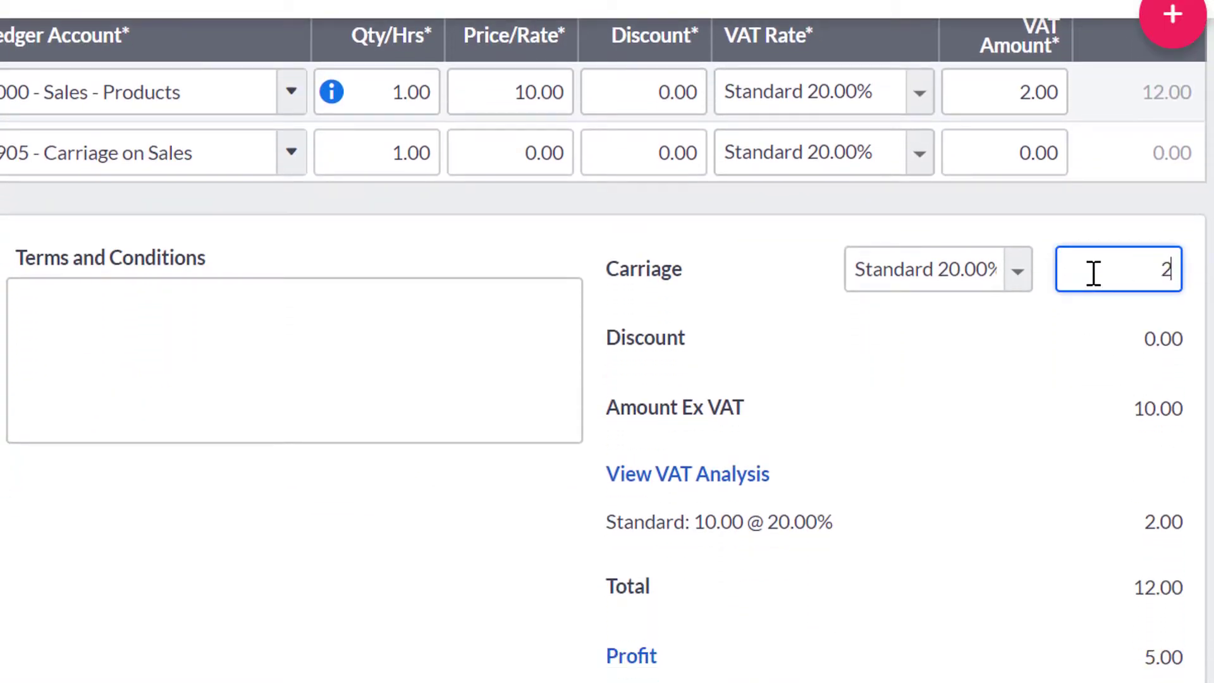
text(.5)
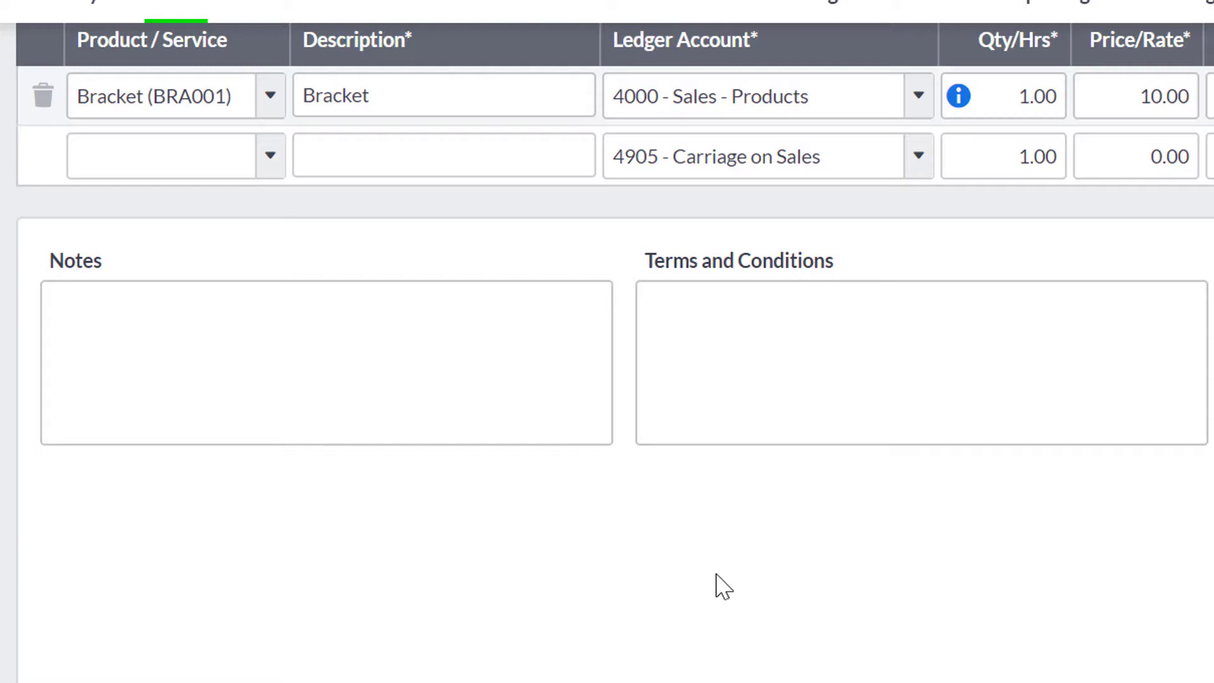
scroll(718, 582, down, 3)
click(165, 610)
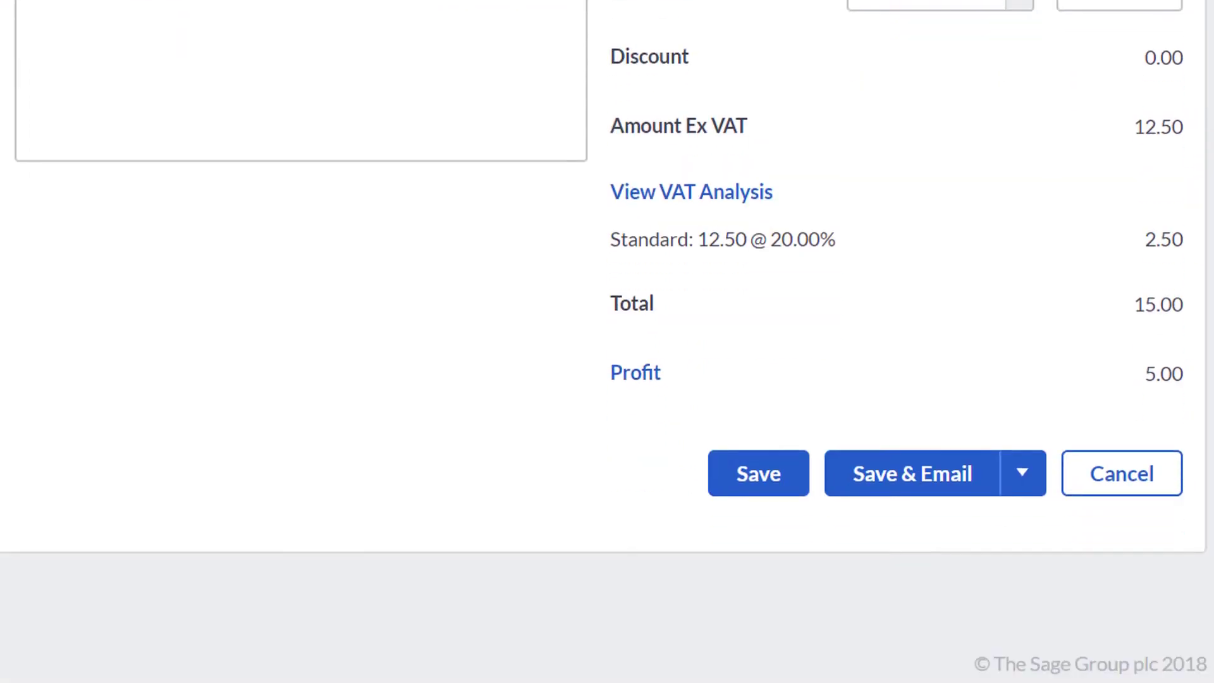
Save the quote from the Save & Email options, creating unsent pending quote SQ-1
click(1010, 632)
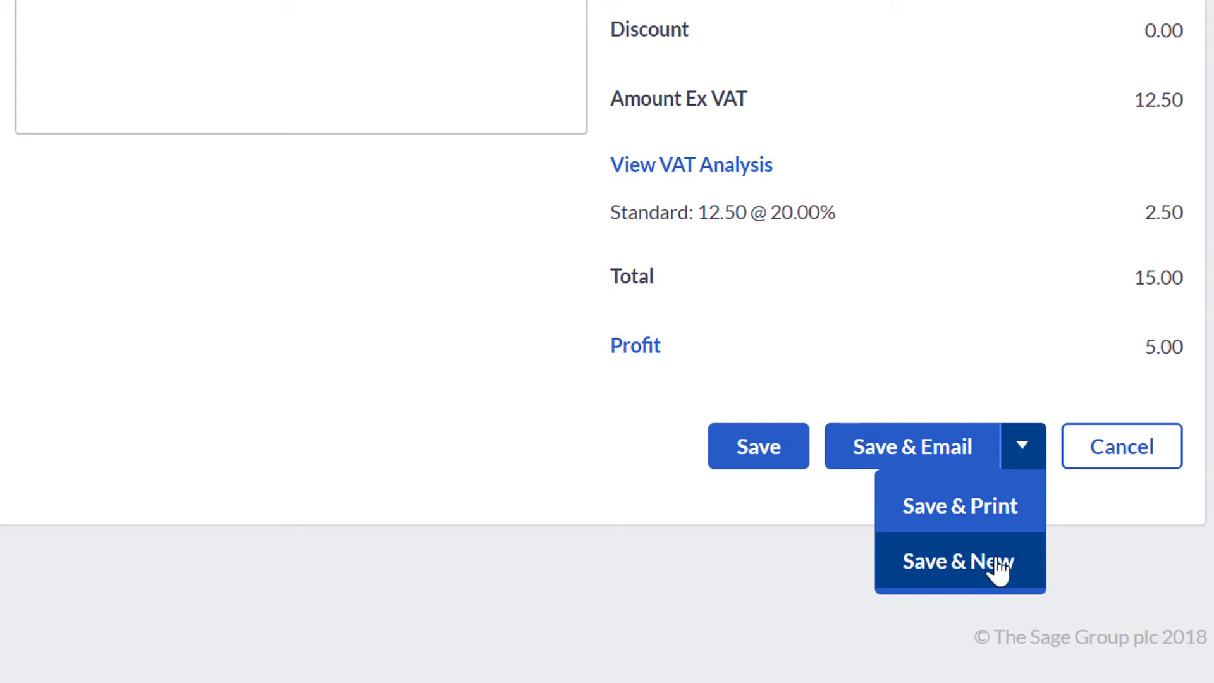
click(799, 458)
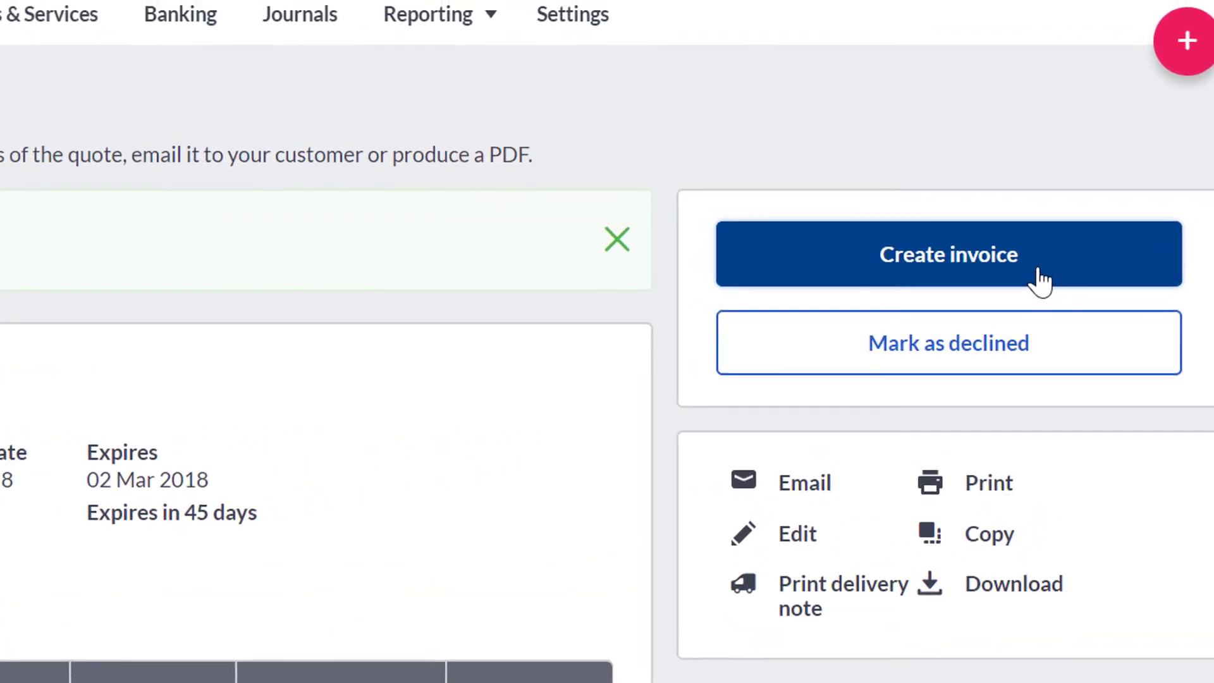
Create an invoice from quote SQ-1 and review its Bracket line and 15.00 total
click(1037, 278)
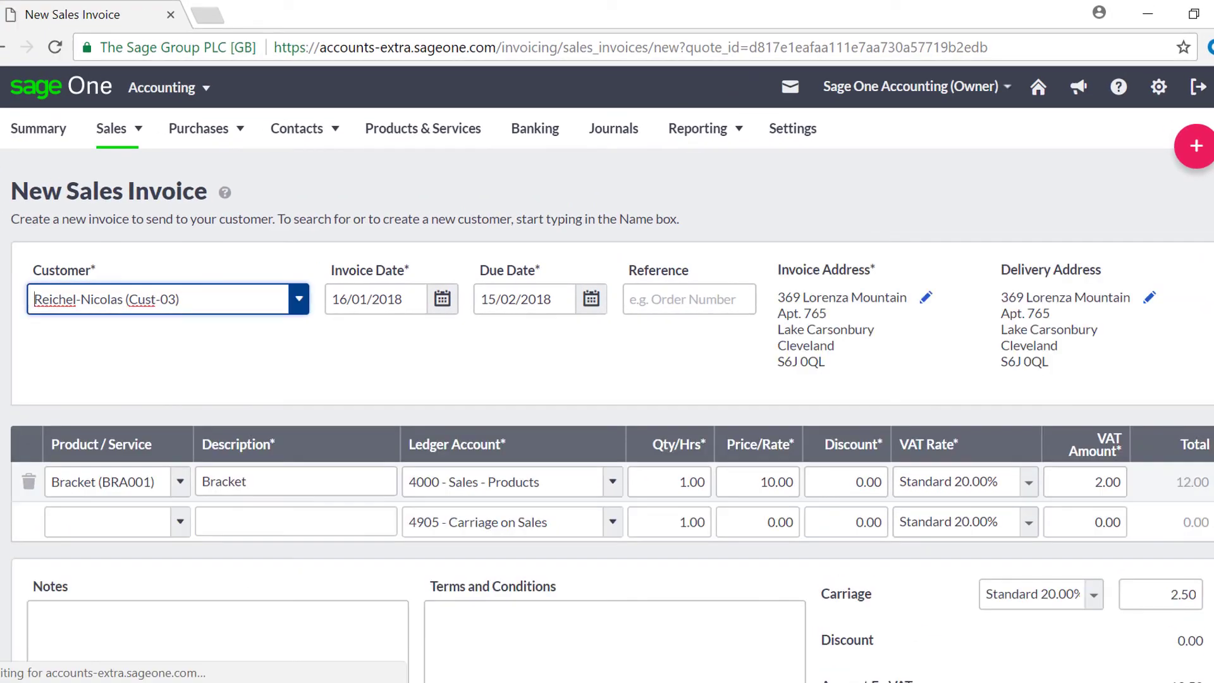
scroll(608, 417, down, 4)
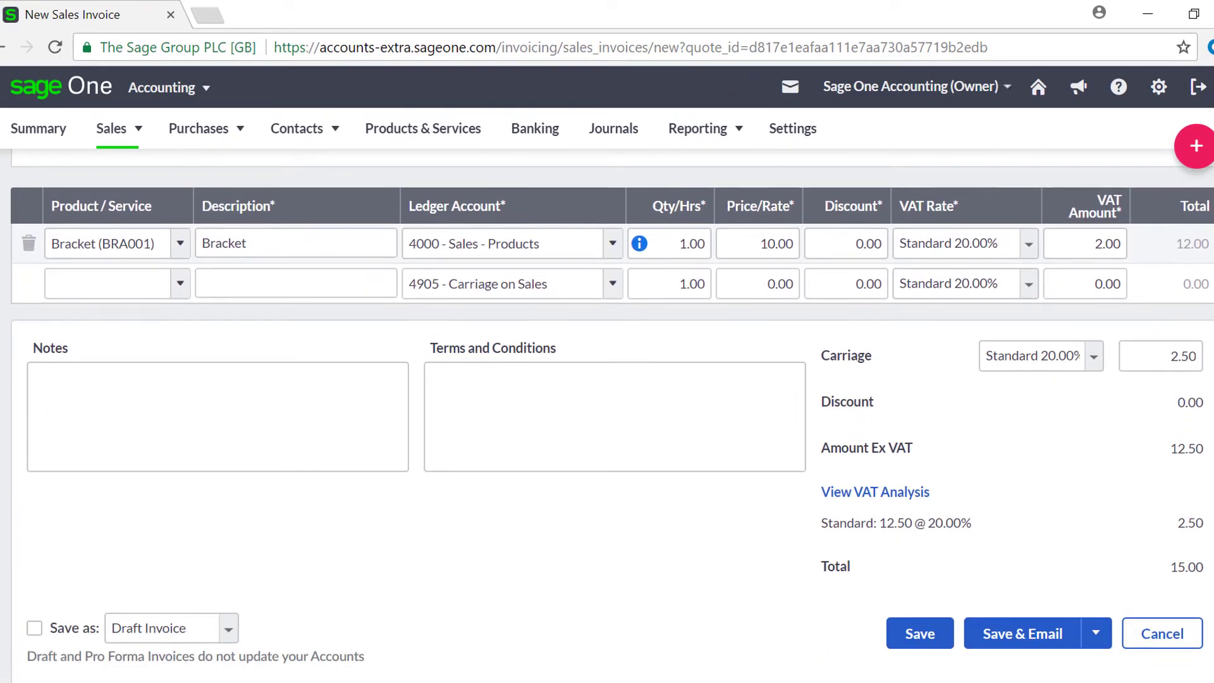